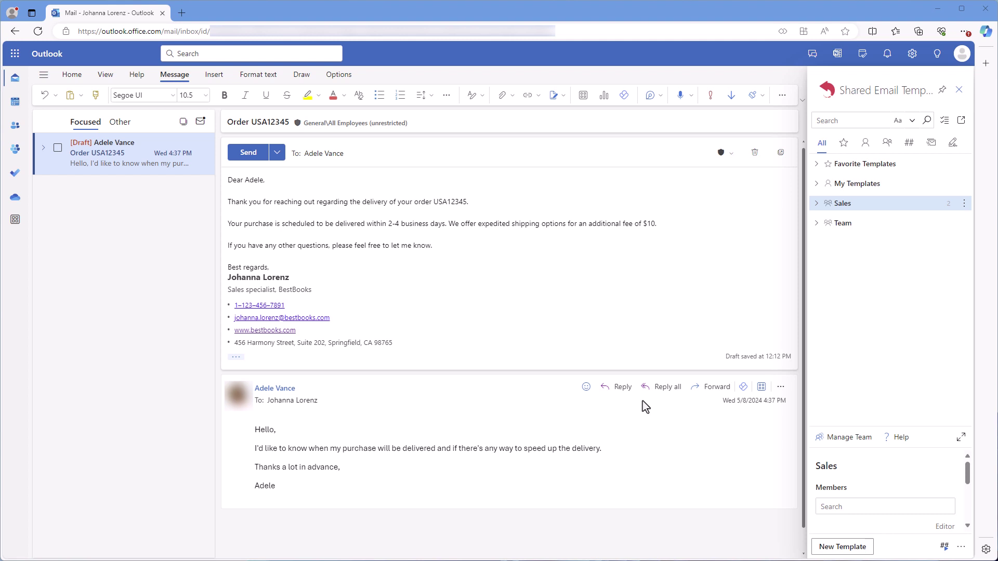
# Create a new template in the Sales team from the reply text, from the "Dear" greeting through "Best regards"
pyautogui.moveTo(283, 488); pyautogui.dragTo(366, 428)
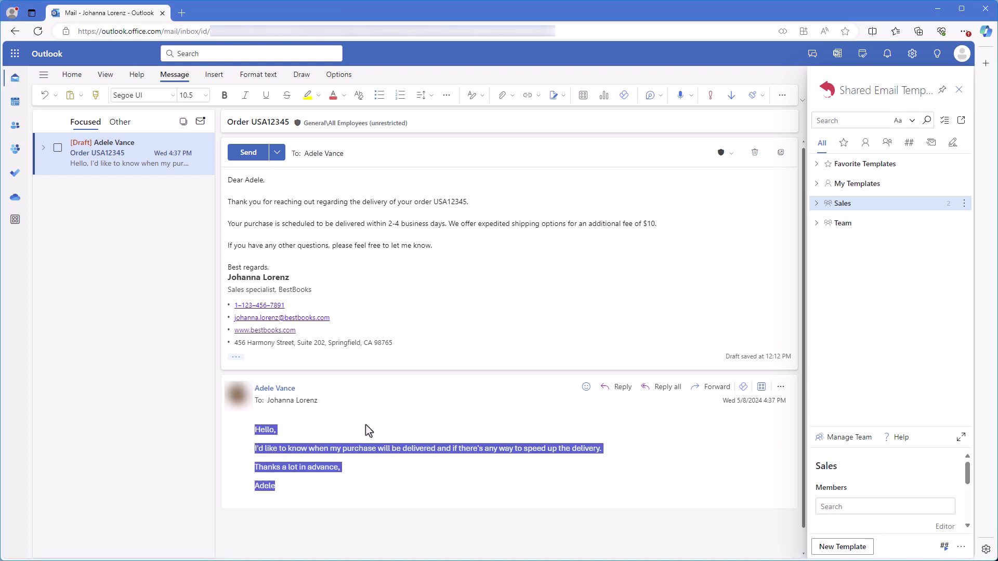
pyautogui.click(304, 285)
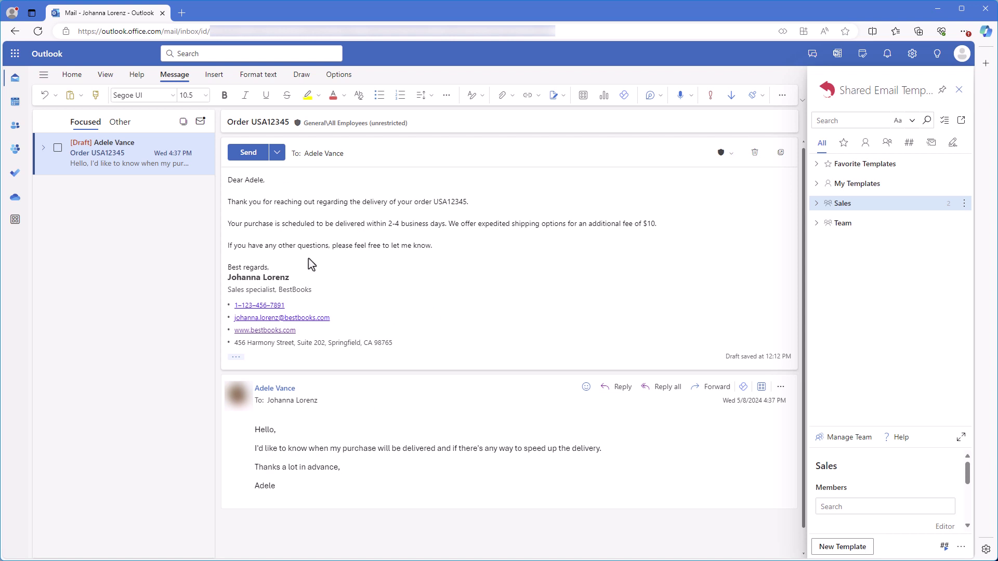
pyautogui.moveTo(299, 269); pyautogui.dragTo(255, 179)
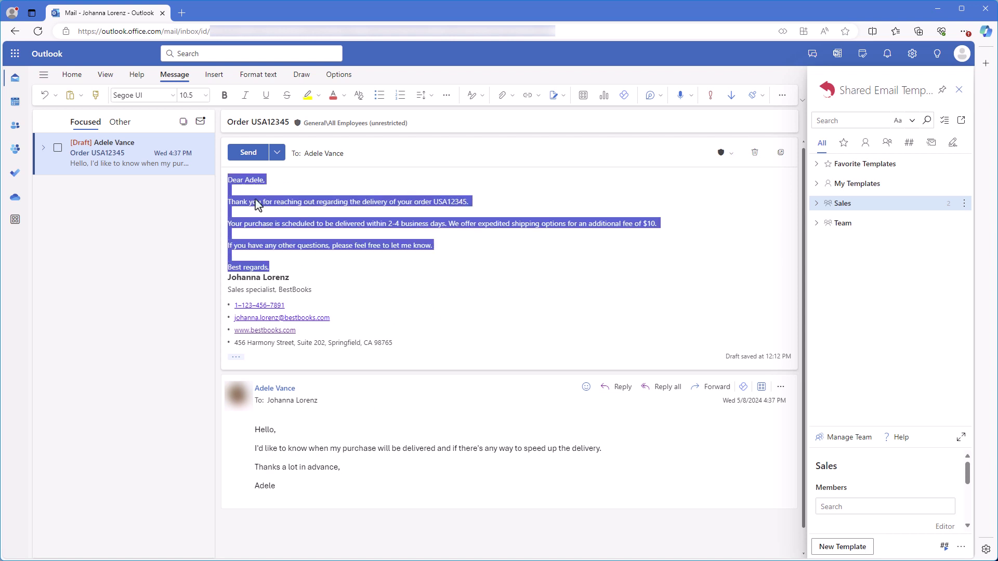
pyautogui.click(842, 547)
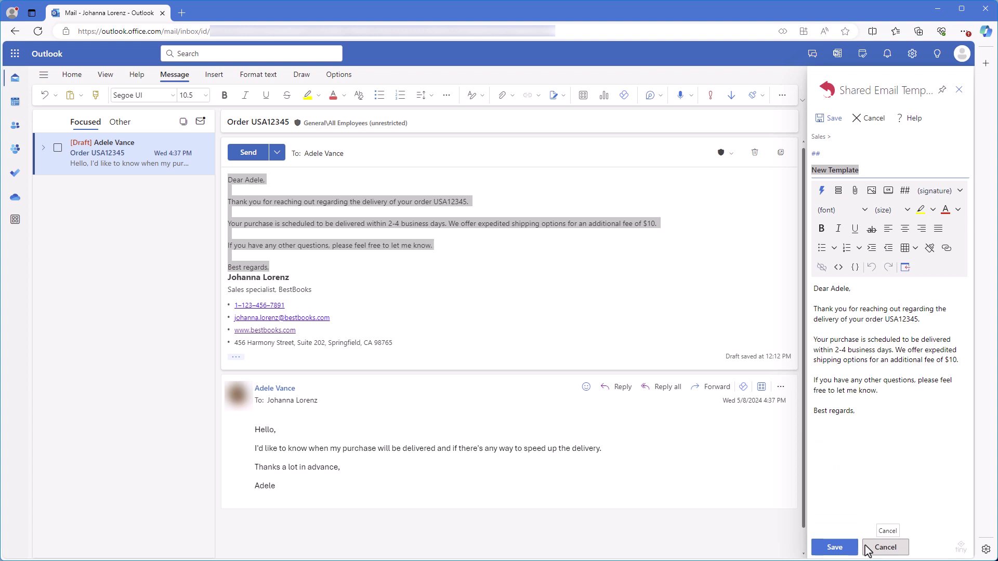
# Underline "2-4 business days" and "$10" in the template text and save the template
pyautogui.moveTo(836, 351); pyautogui.dragTo(957, 362)
pyautogui.click(854, 229)
pyautogui.click(855, 229)
pyautogui.click(922, 372)
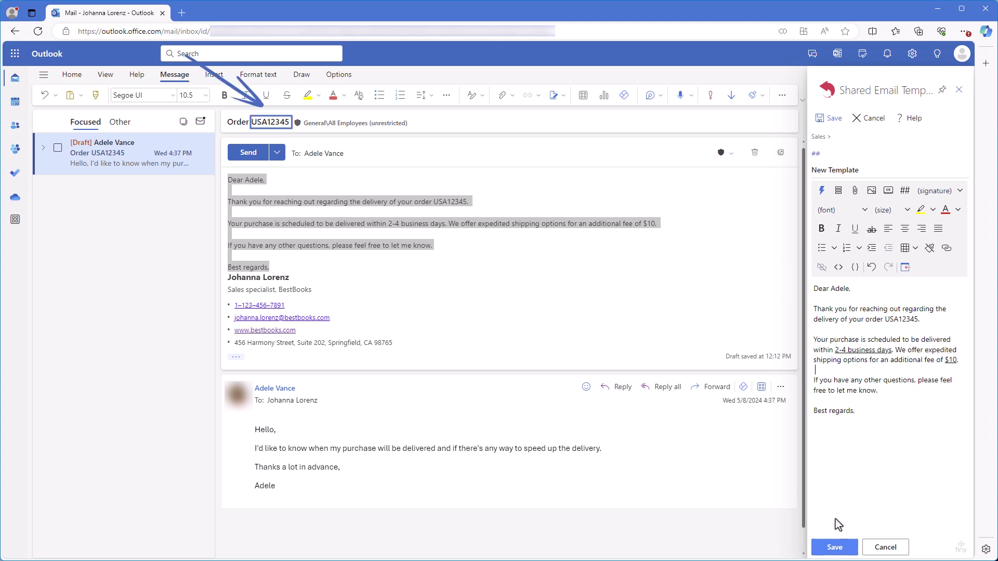
pyautogui.click(834, 547)
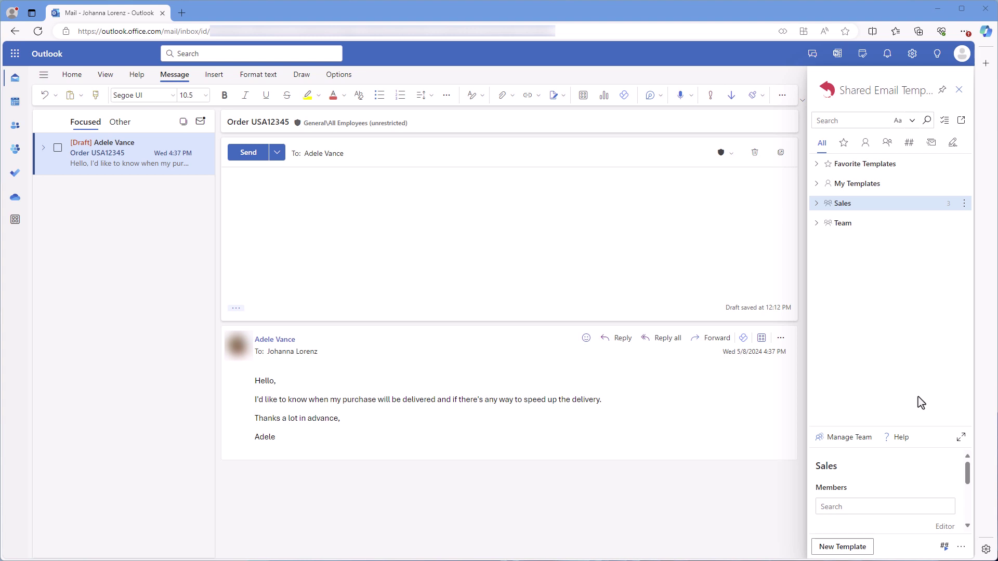
# Create a new Simple dataset named "Delivery terms" in the Sales team
pyautogui.rightClick(893, 204)
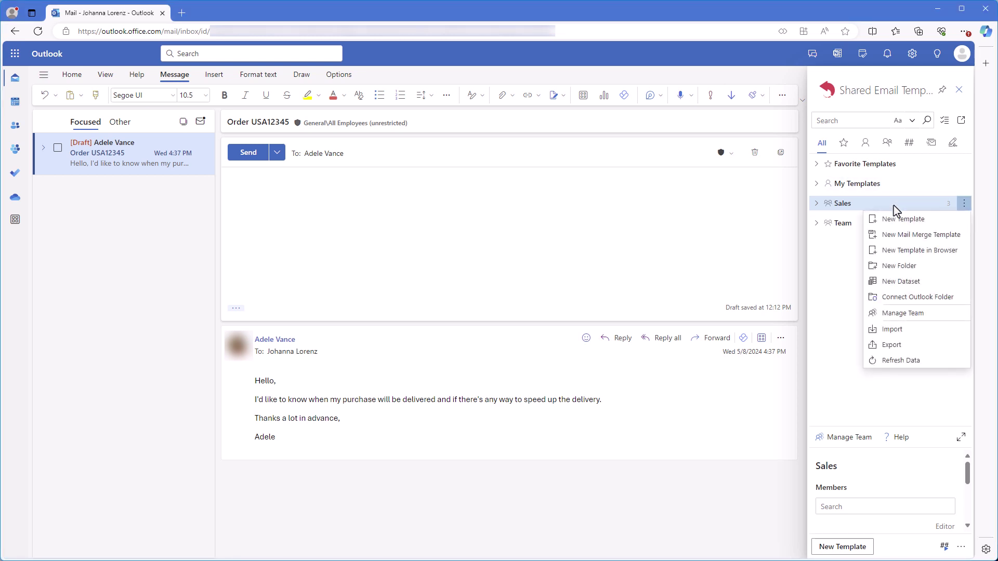
pyautogui.click(909, 284)
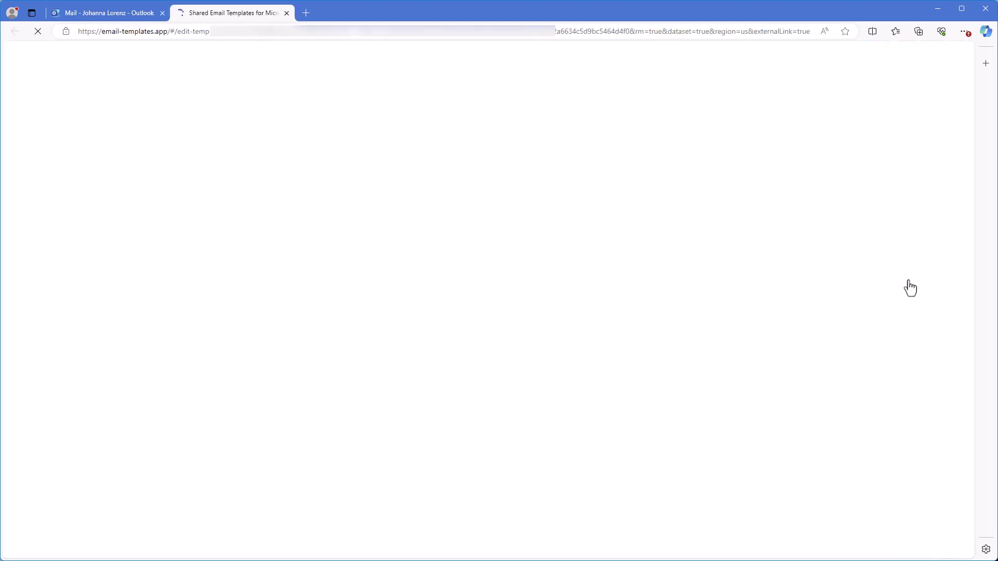
pyautogui.hotkey('ctrl', 'a')
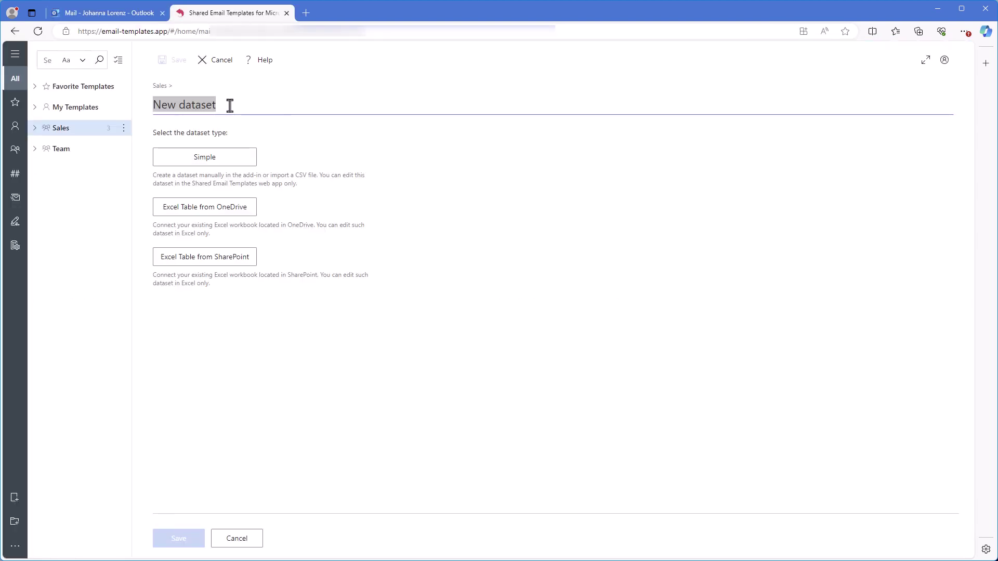
pyautogui.press('BackSpace')
pyautogui.write('Delivery terms')
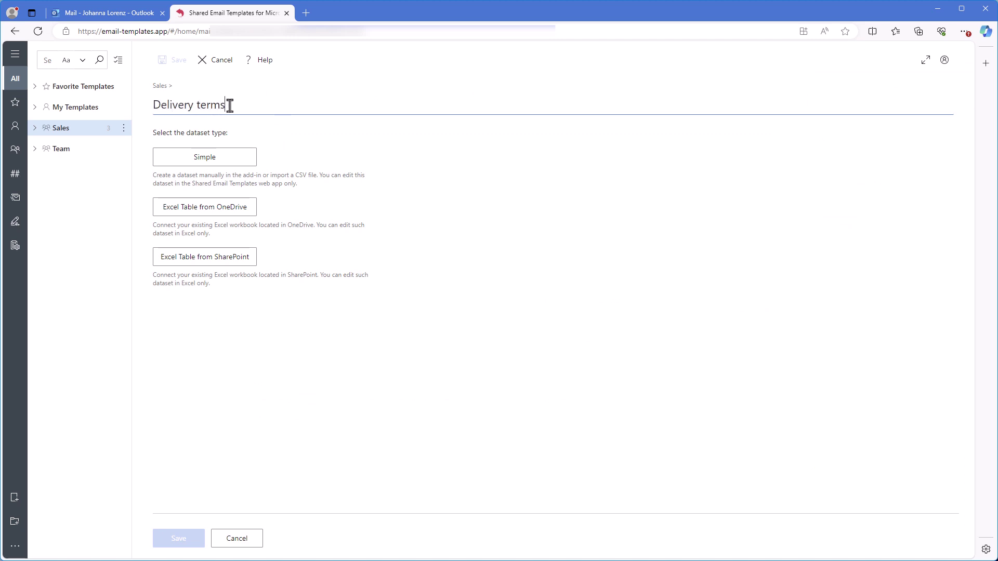
pyautogui.click(244, 158)
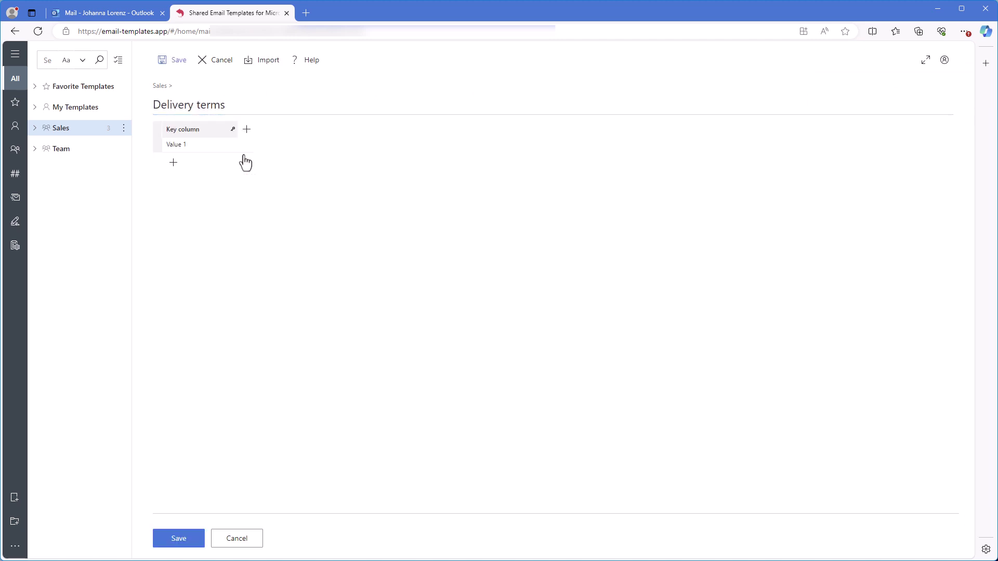
# Name the dataset's key column "Region" and fill its rows with Europe, USA and Worldwide
pyautogui.click(201, 129)
pyautogui.write('Region')
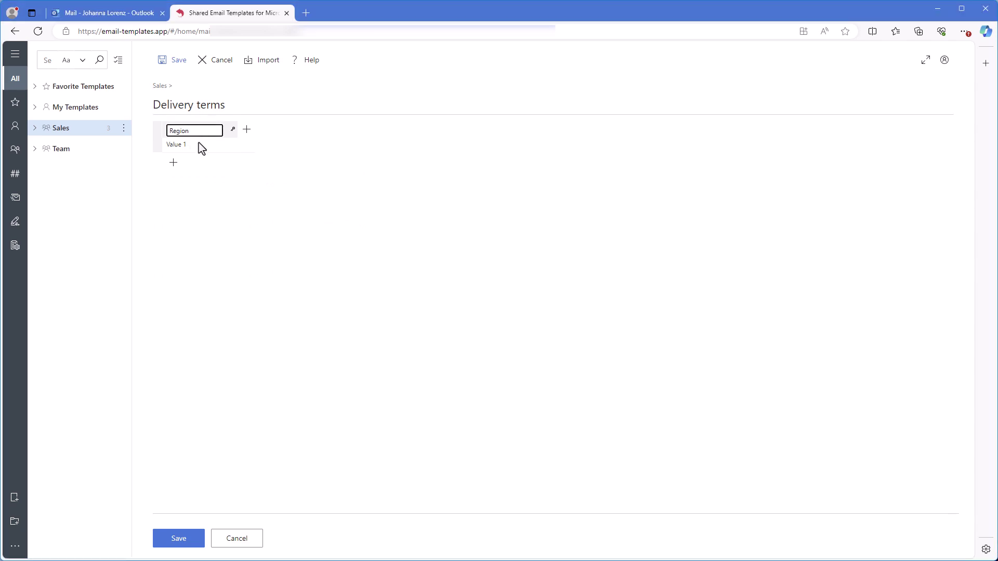
pyautogui.click(200, 149)
pyautogui.write('Europe')
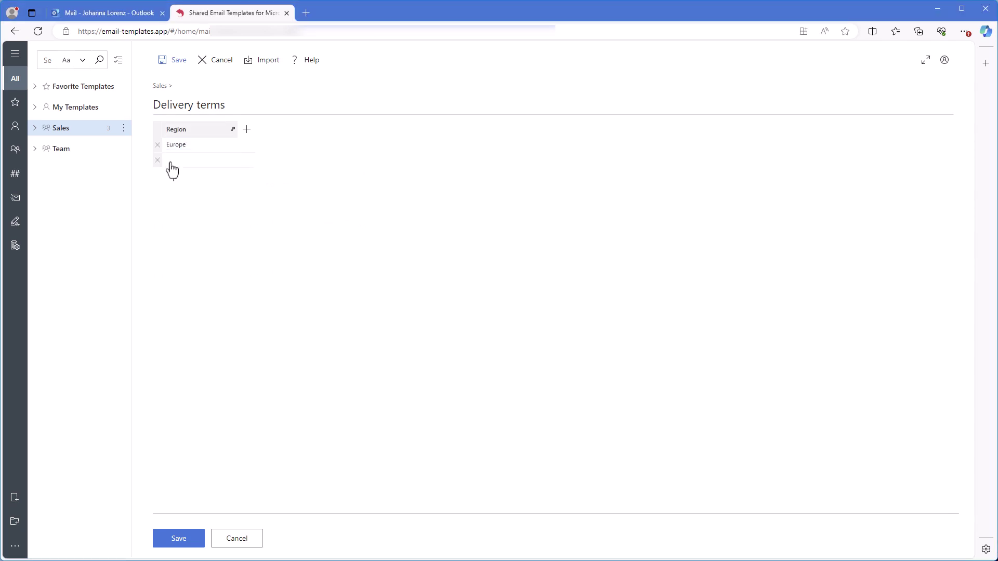
pyautogui.click(171, 162)
pyautogui.write('USA')
pyautogui.click(172, 178)
pyautogui.write('Worldwide')
# Add a "Delivery time" column with 2-4 business days for Europe, 3-5 business days for USA and 5-7 business days for Worldwide
pyautogui.click(247, 130)
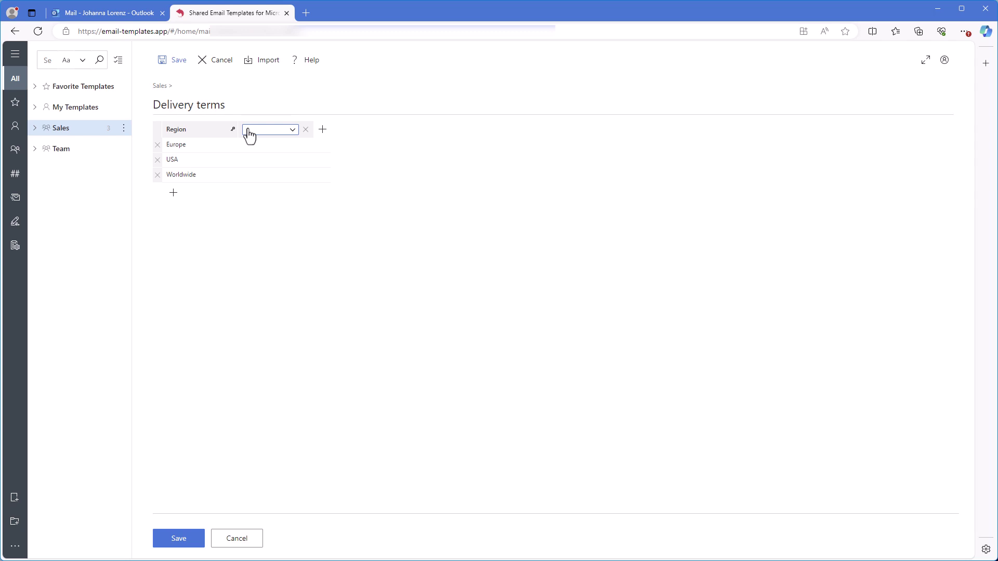
pyautogui.click(271, 129)
pyautogui.click(276, 145)
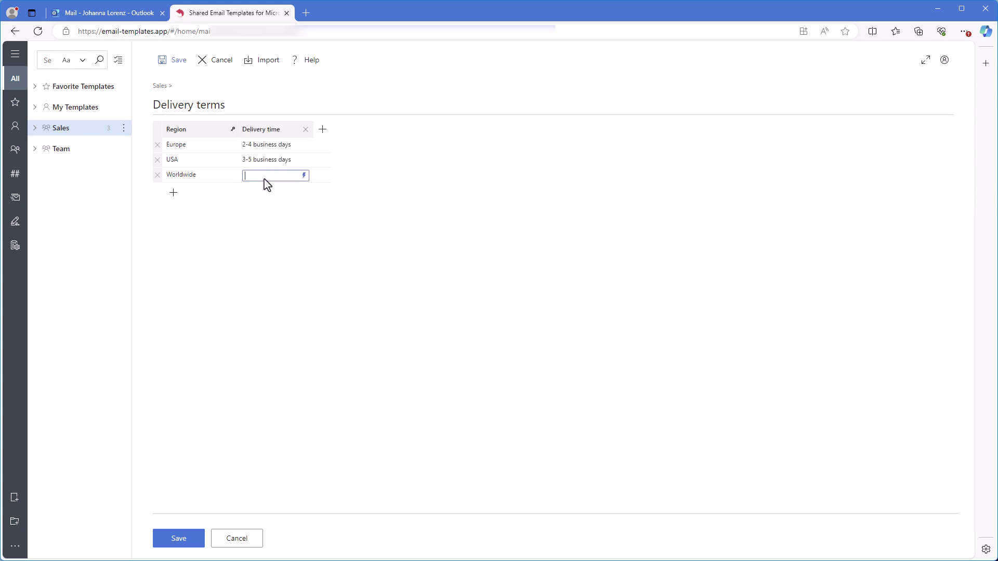
pyautogui.write('5-7 business days')
# Add an "Expedited fee" column with €5 for Europe, $10 for USA and $8 for Worldwide
pyautogui.click(322, 129)
pyautogui.write('Expedited fee')
pyautogui.click(335, 145)
pyautogui.write('€5')
pyautogui.click(338, 160)
pyautogui.write('$10')
pyautogui.click(327, 175)
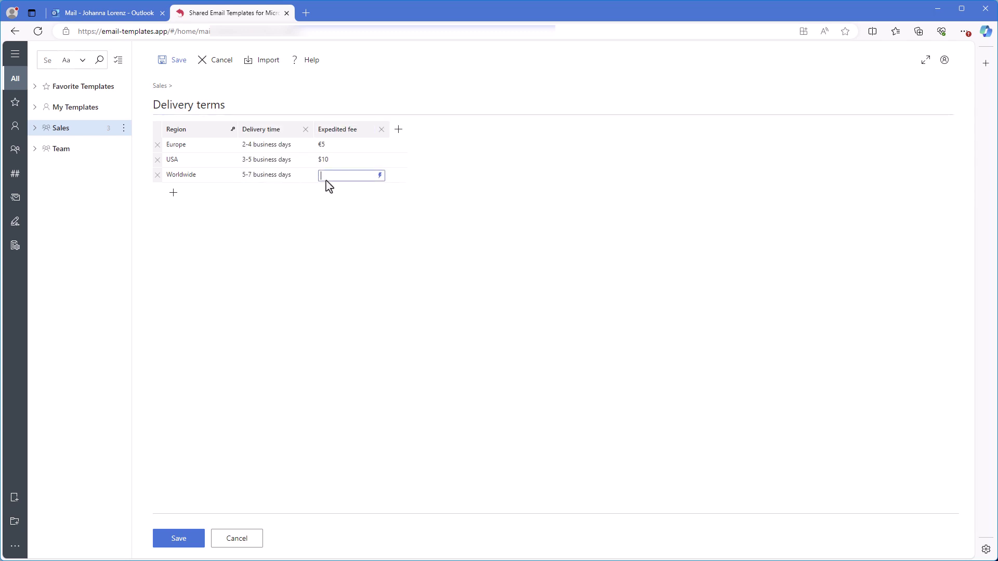
pyautogui.write('$8')
# Add the predefined "Regex field" column and set it to subject for Europe, USA and Worldwide
pyautogui.click(398, 130)
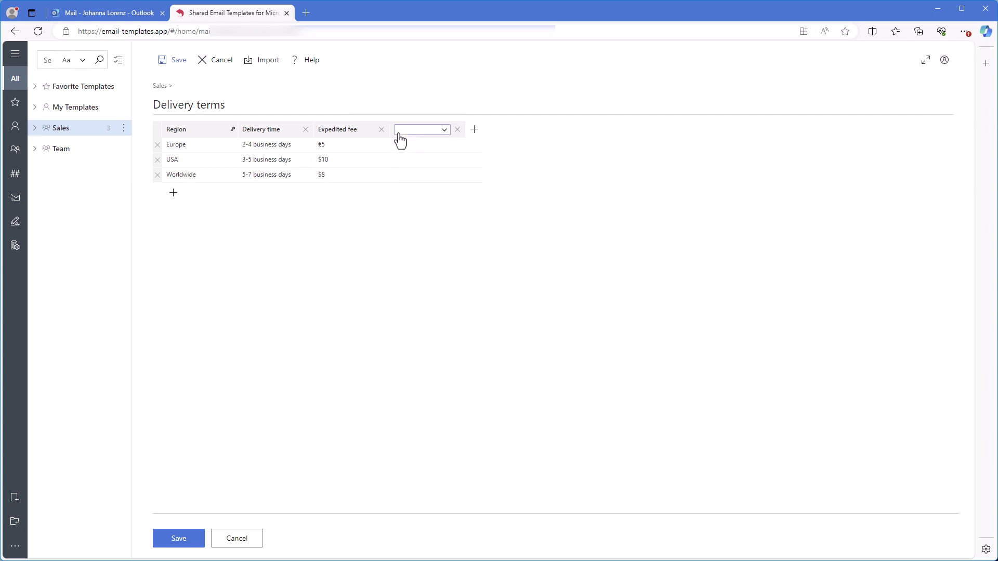
pyautogui.click(445, 131)
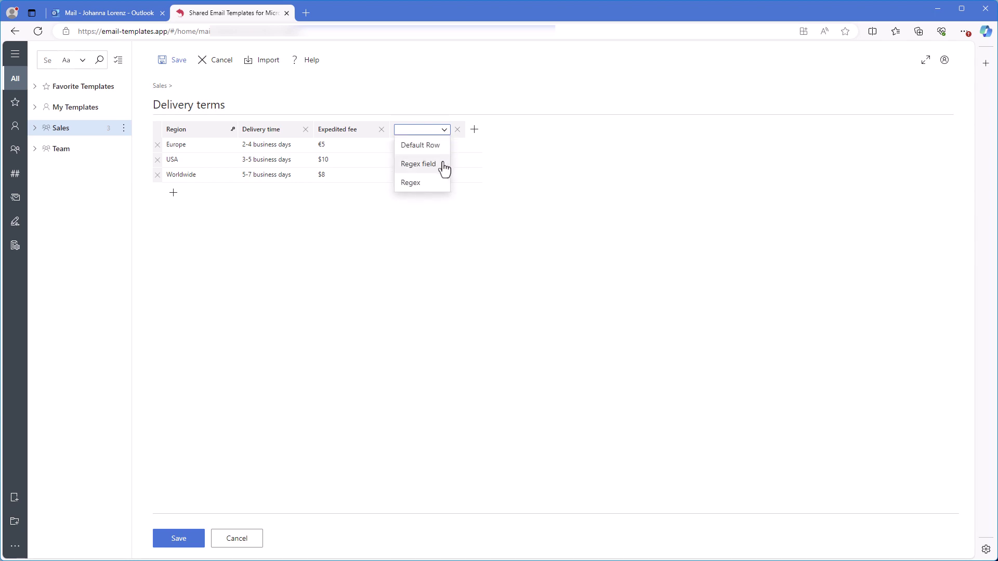
pyautogui.click(419, 164)
pyautogui.click(431, 148)
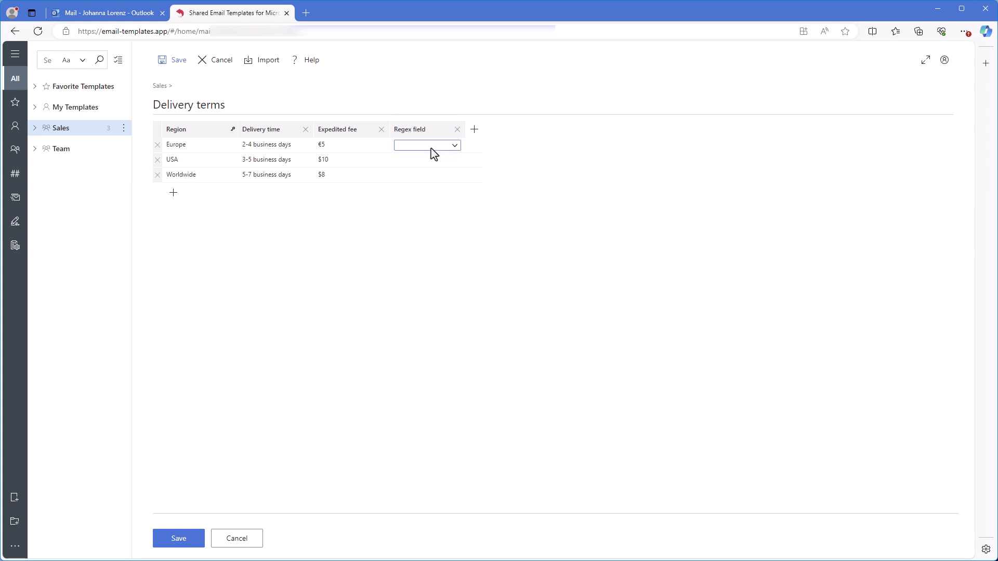
pyautogui.click(454, 150)
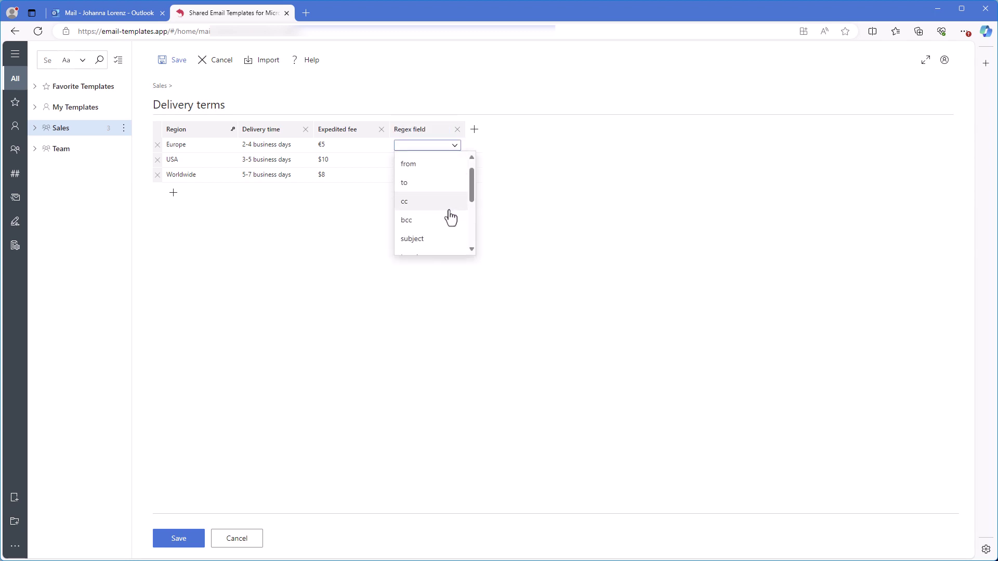
pyautogui.click(443, 245)
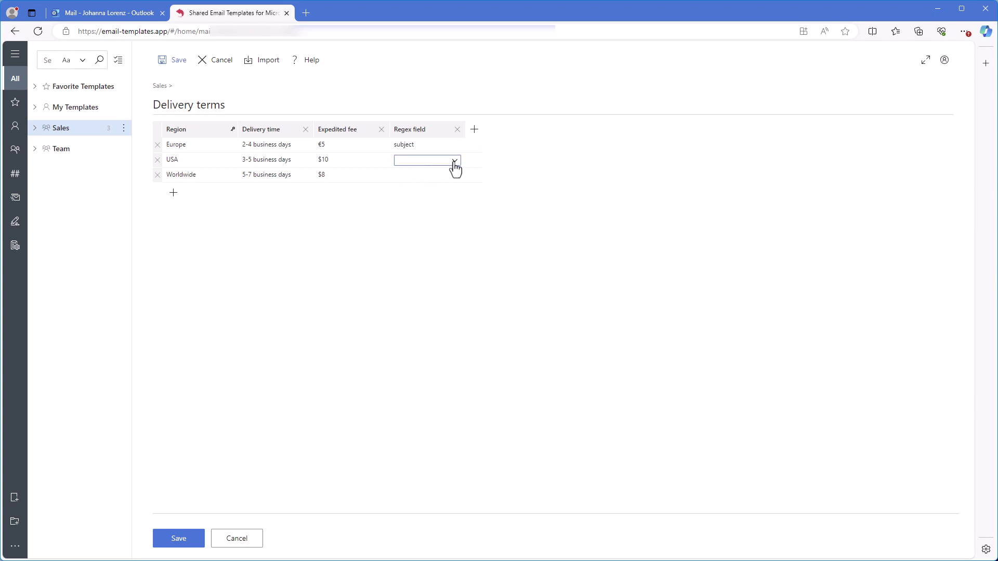
pyautogui.click(454, 162)
pyautogui.click(413, 251)
pyautogui.click(431, 176)
pyautogui.click(427, 254)
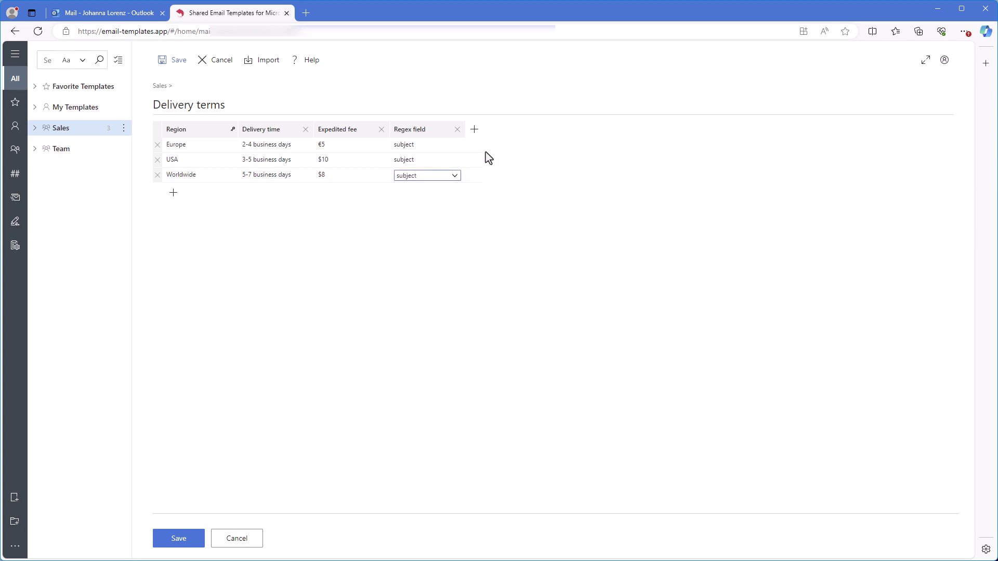
# Add the predefined "Regex" column and enter \bEU\d{5}\b for the Europe row
pyautogui.click(475, 130)
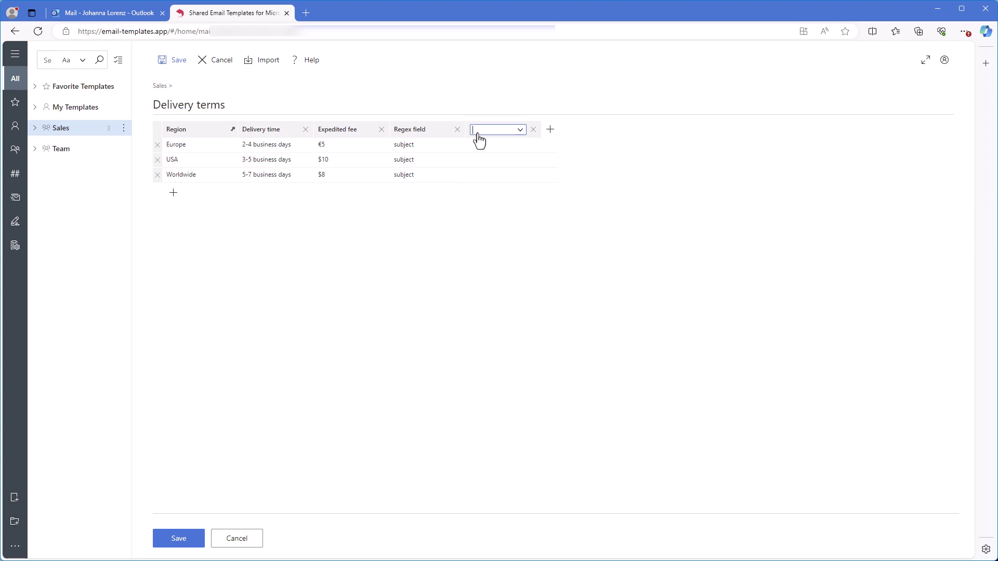
pyautogui.click(518, 131)
pyautogui.click(502, 193)
pyautogui.click(498, 160)
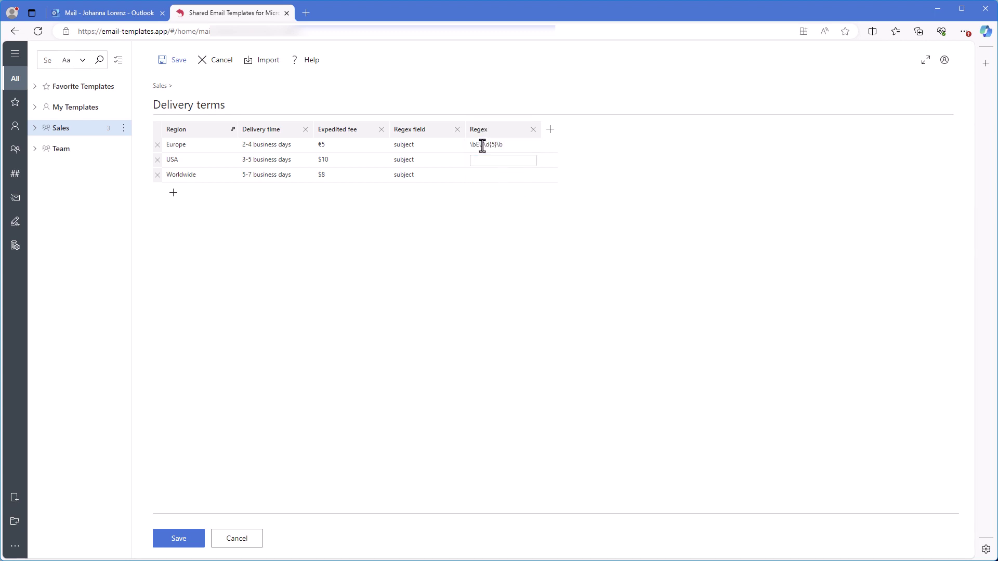
pyautogui.moveTo(482, 146); pyautogui.dragTo(477, 145)
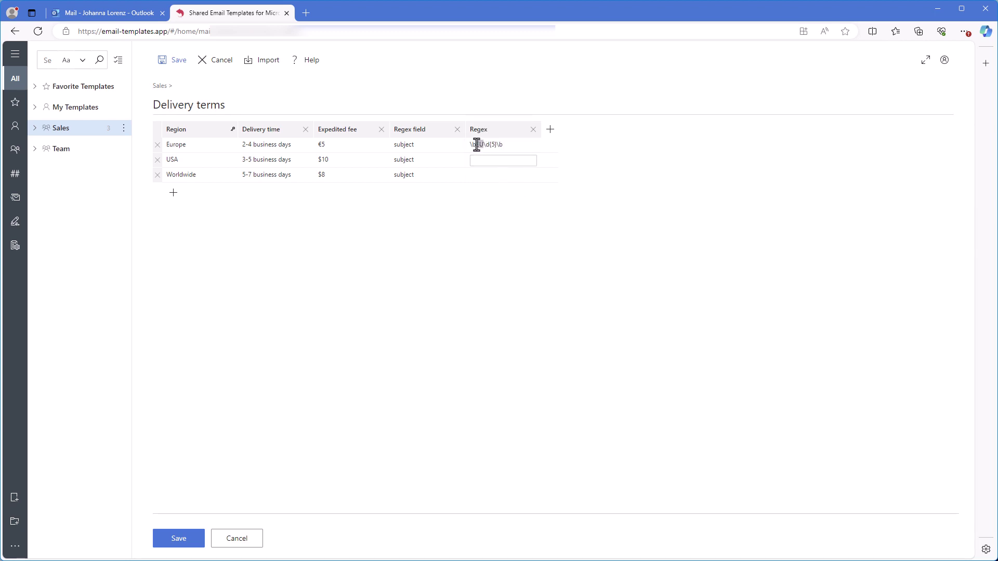
pyautogui.click(188, 146)
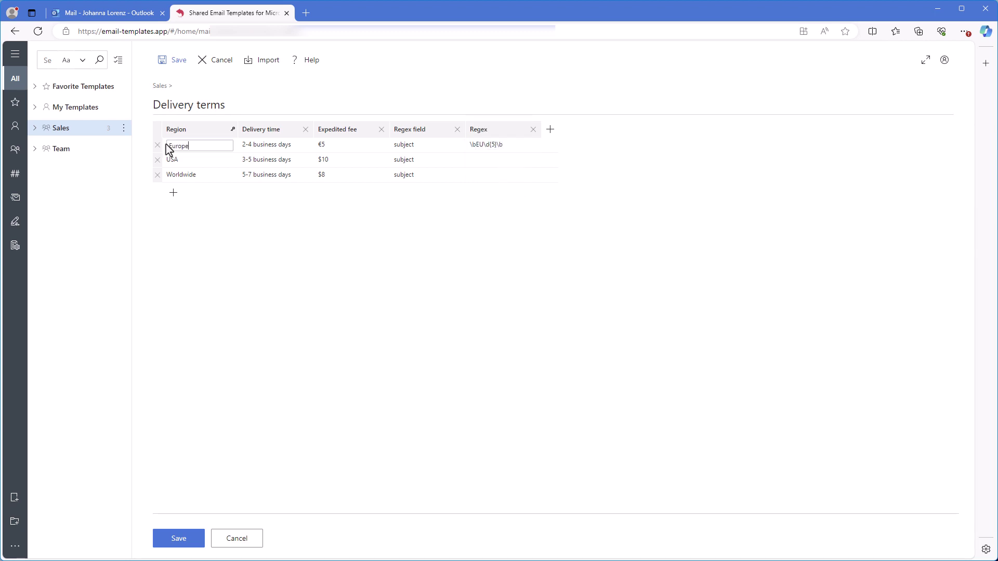
pyautogui.click(485, 146)
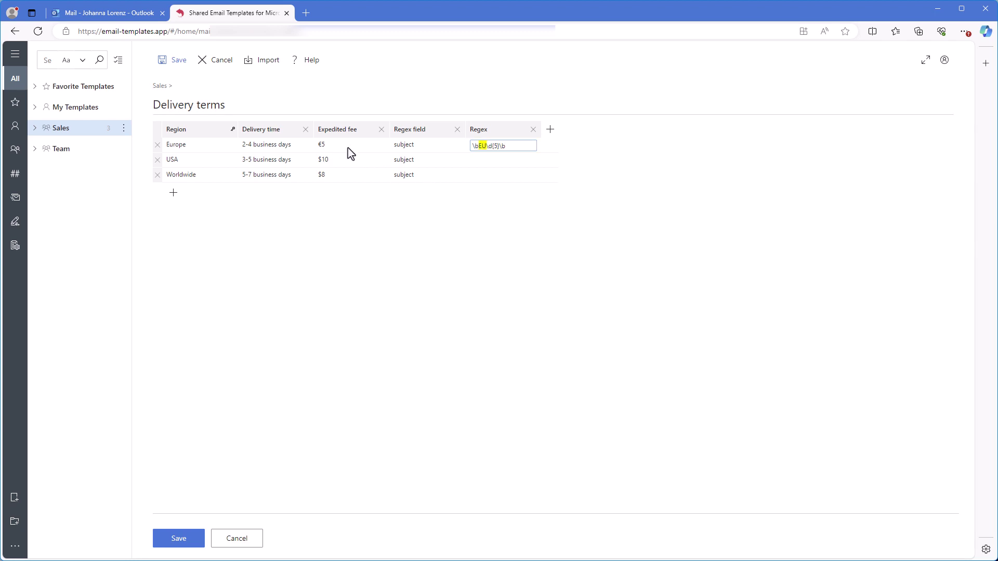
pyautogui.moveTo(348, 147); pyautogui.dragTo(239, 155)
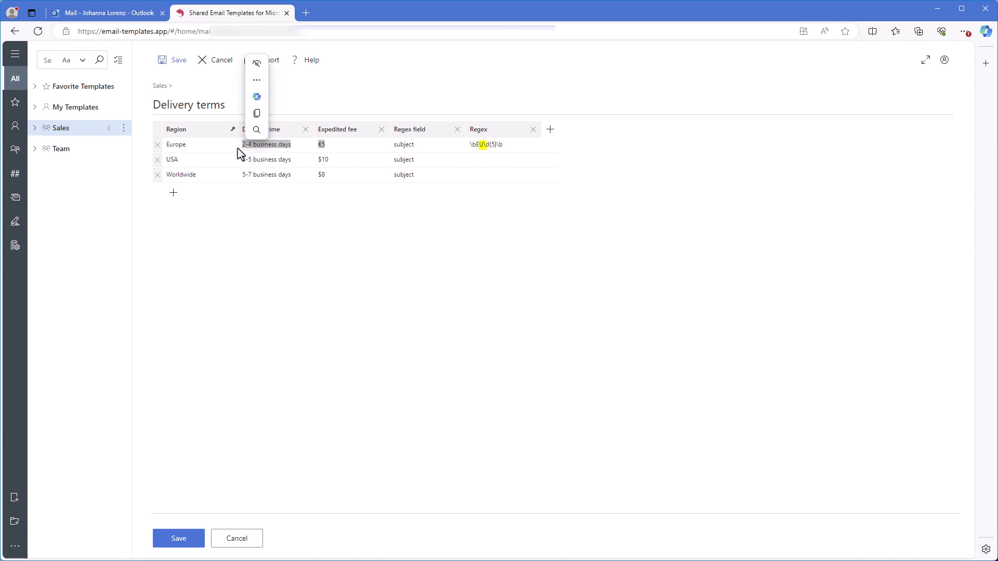
# Set the regex of the USA row to \bUSA\d{5}\b
pyautogui.click(476, 162)
pyautogui.write('\\bUSA\\d{5}\\b')
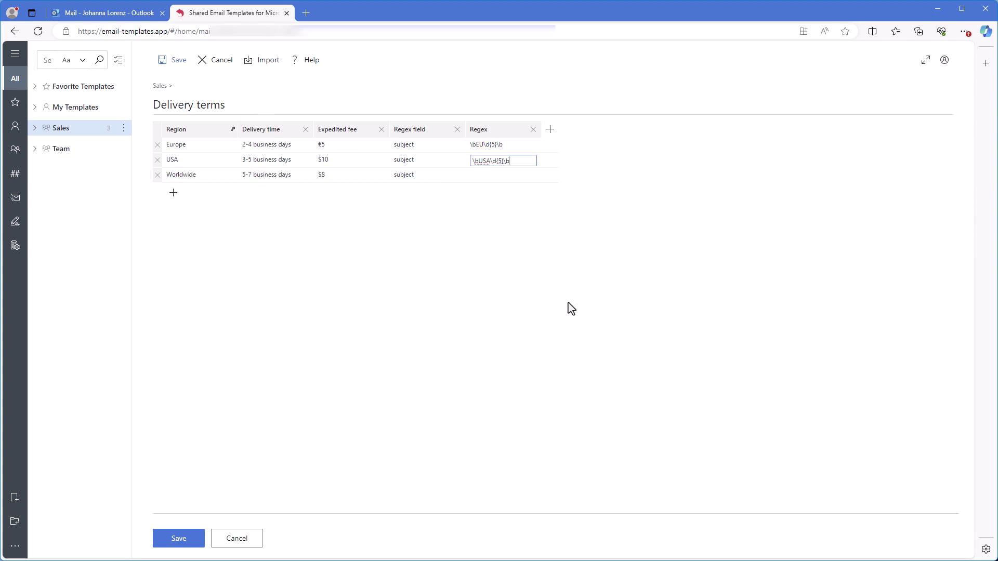
pyautogui.click(536, 246)
pyautogui.moveTo(333, 161); pyautogui.dragTo(239, 168)
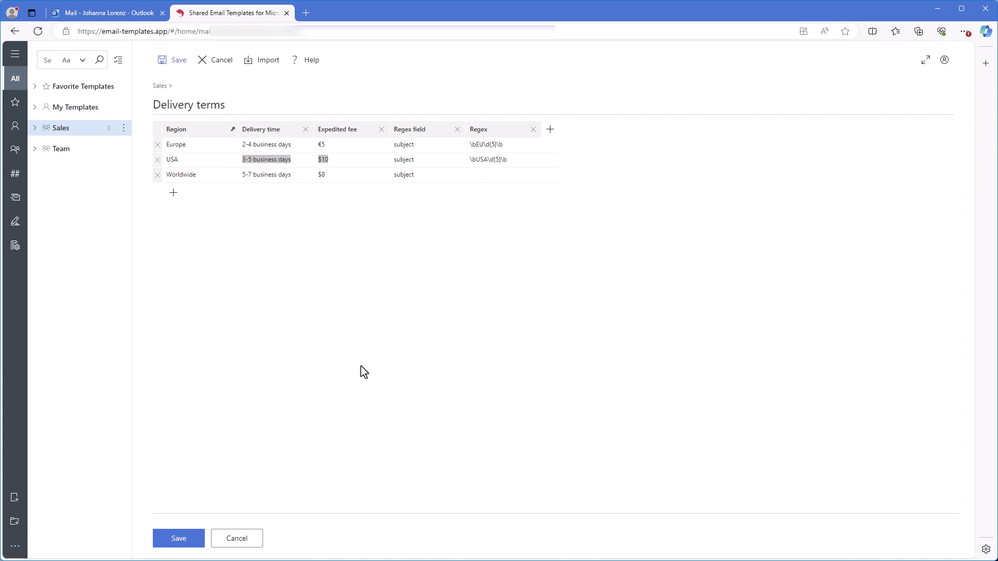
# Set the regex of the Worldwide row to \b(?!EU|USA)[A-Z]{2,3}\d{5}\b and save the dataset
pyautogui.click(503, 184)
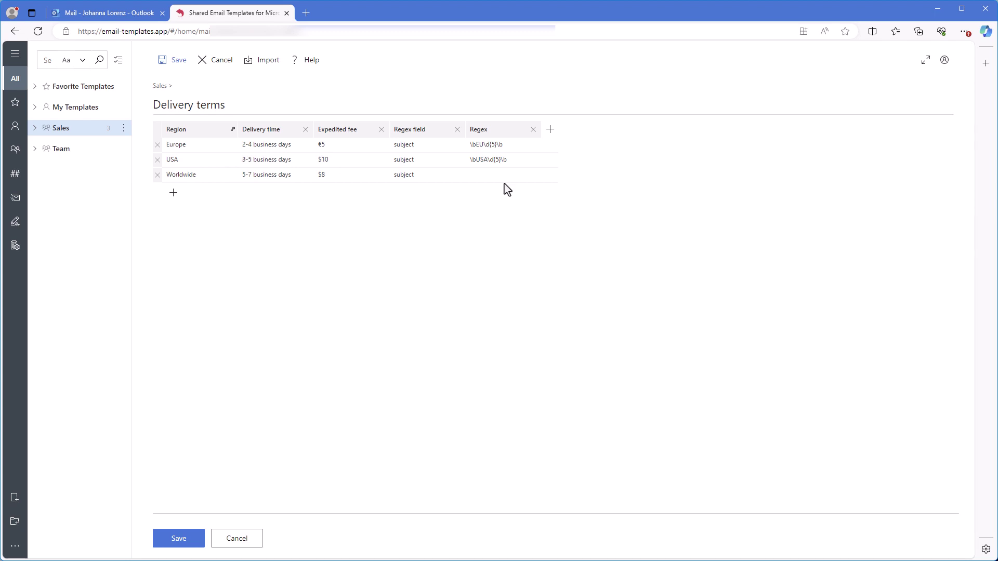
pyautogui.click(498, 176)
pyautogui.hotkey('ctrl', 'v')
pyautogui.click(551, 246)
pyautogui.click(531, 179)
pyautogui.click(455, 213)
pyautogui.moveTo(292, 183); pyautogui.dragTo(236, 180)
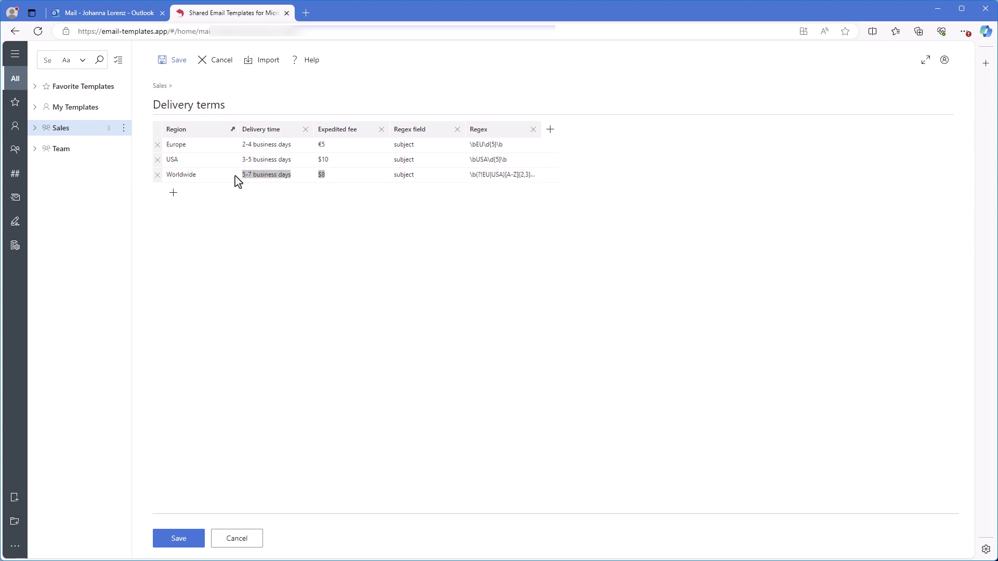
pyautogui.click(322, 228)
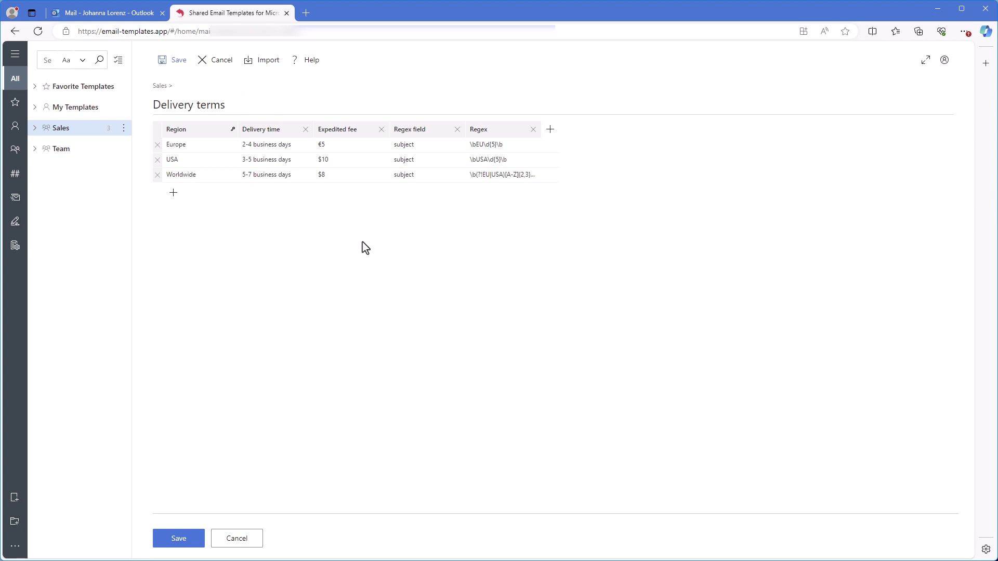
pyautogui.click(183, 539)
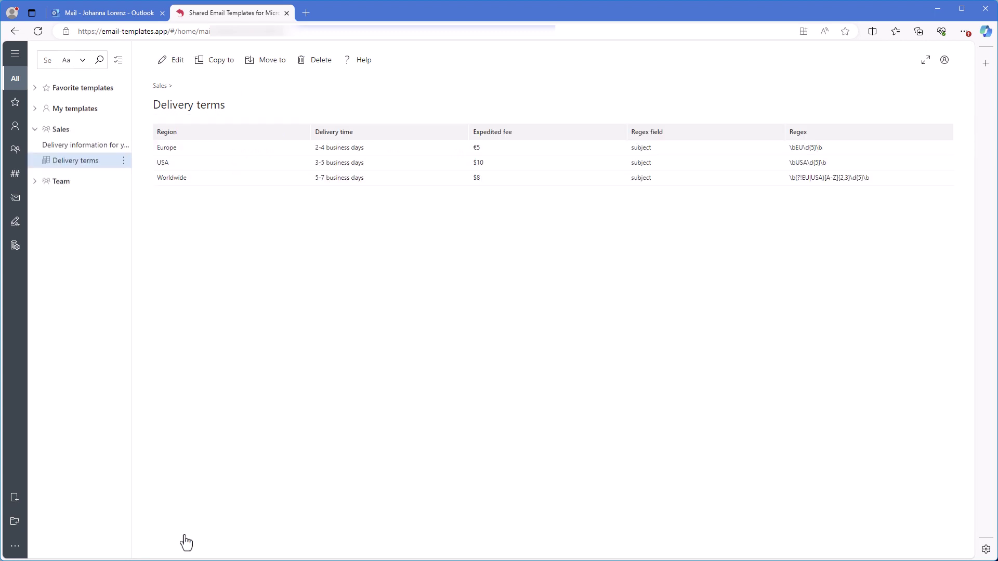
# Switch to the Outlook draft and choose the Insert Dataset Value macro to replace "2-4 business days" in the template
pyautogui.hotkey('ctrl', 'shift', 'Tab')
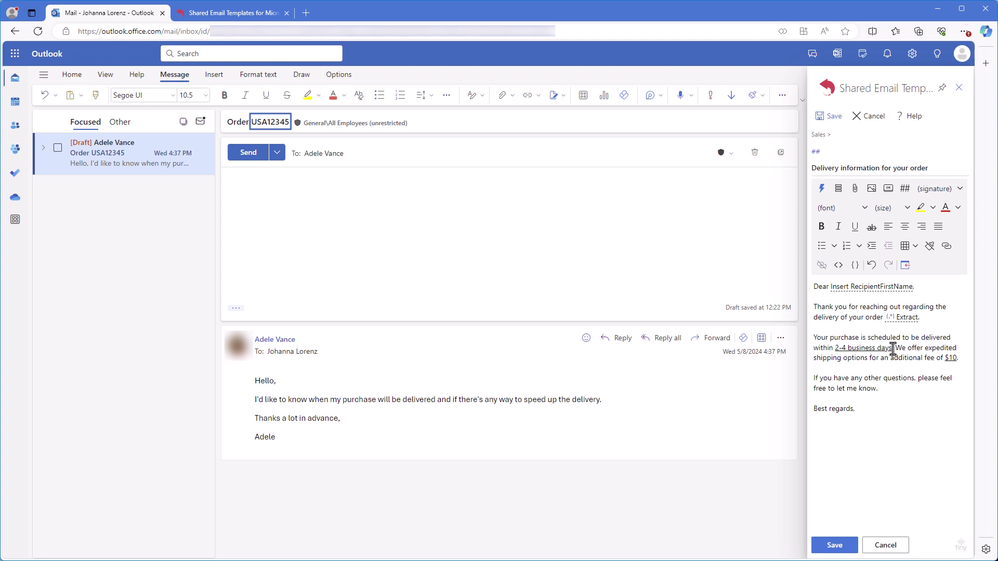
pyautogui.moveTo(892, 348); pyautogui.dragTo(835, 348)
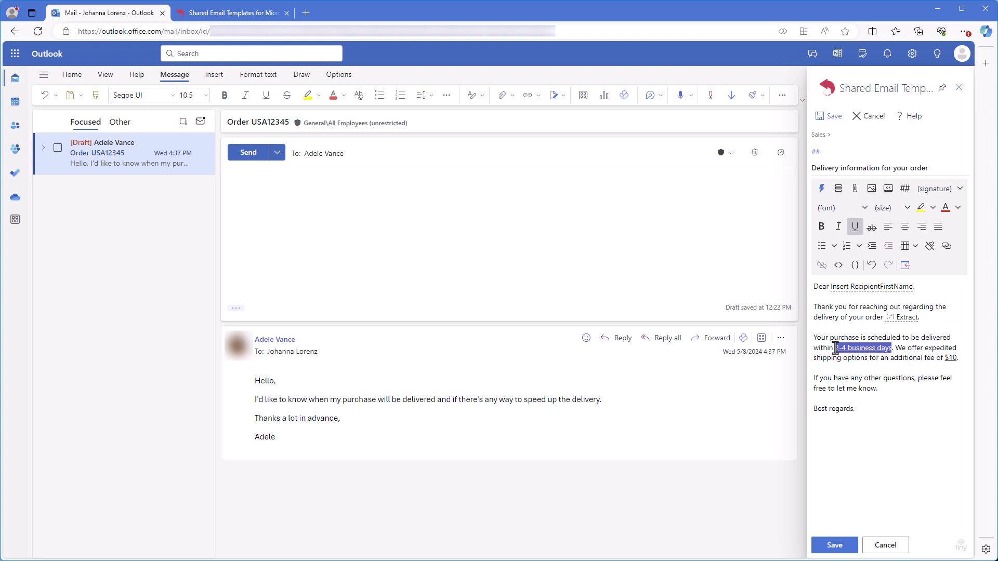
pyautogui.click(821, 189)
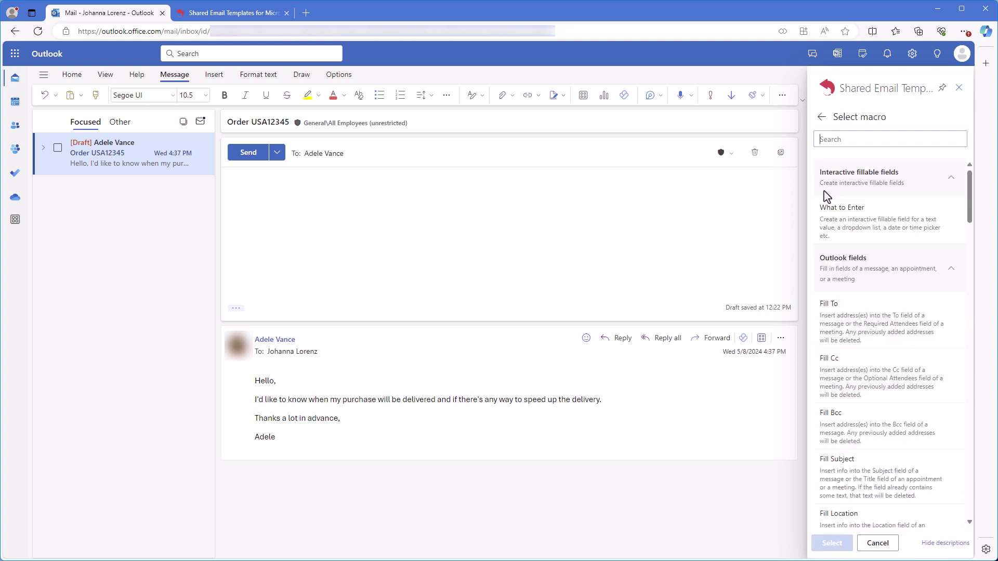
pyautogui.scroll(-5, 826, 197)
pyautogui.click(852, 138)
pyautogui.write('i')
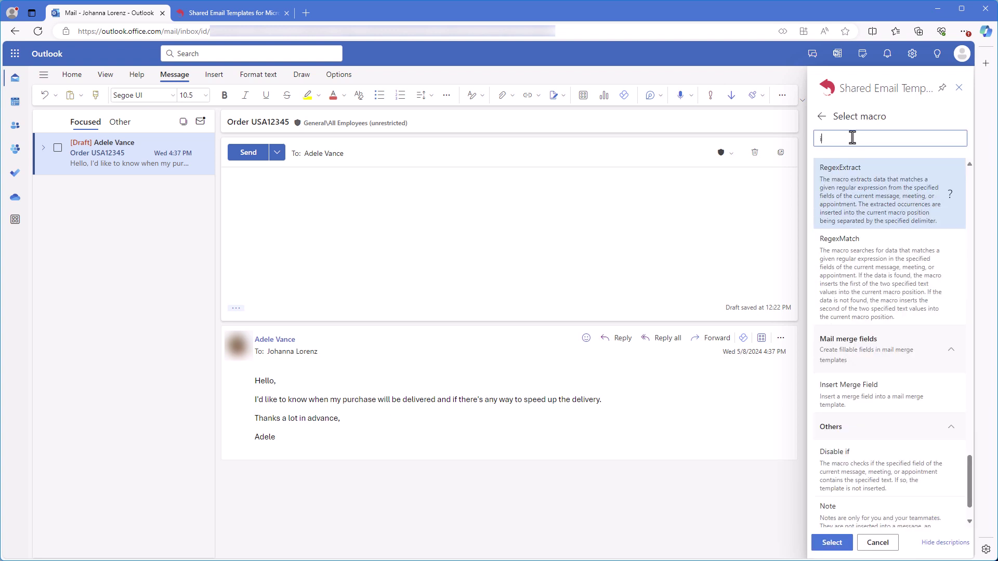
pyautogui.write('nsert data')
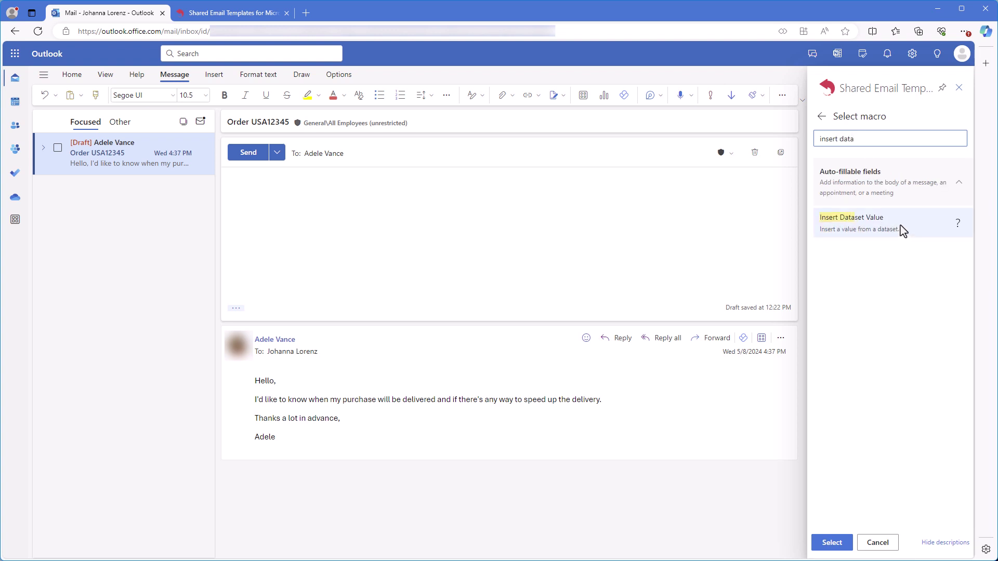
pyautogui.click(902, 230)
pyautogui.doubleClick(902, 230)
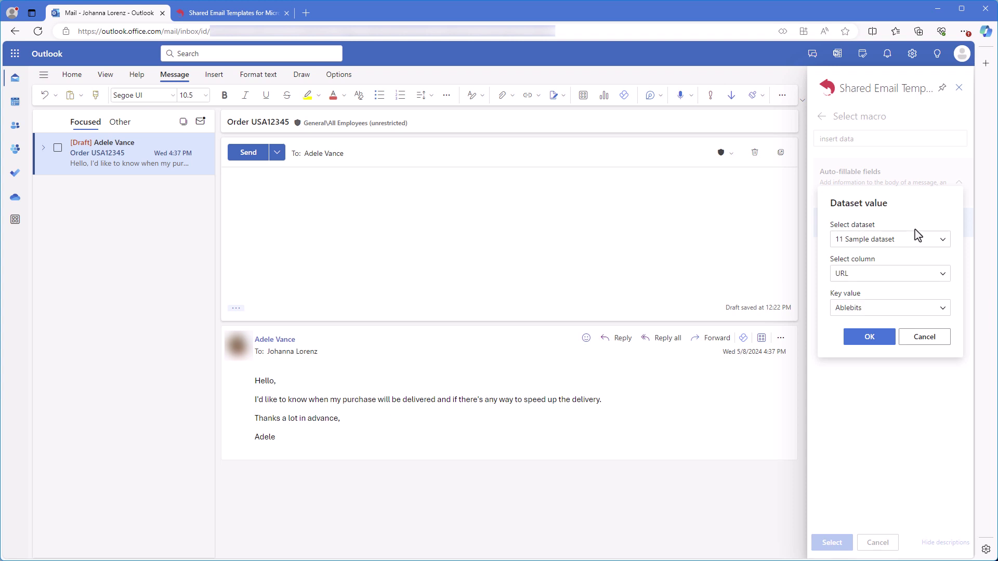
# Set the macro to the Delivery time column of the Delivery terms dataset and insert it into the template text
pyautogui.click(943, 243)
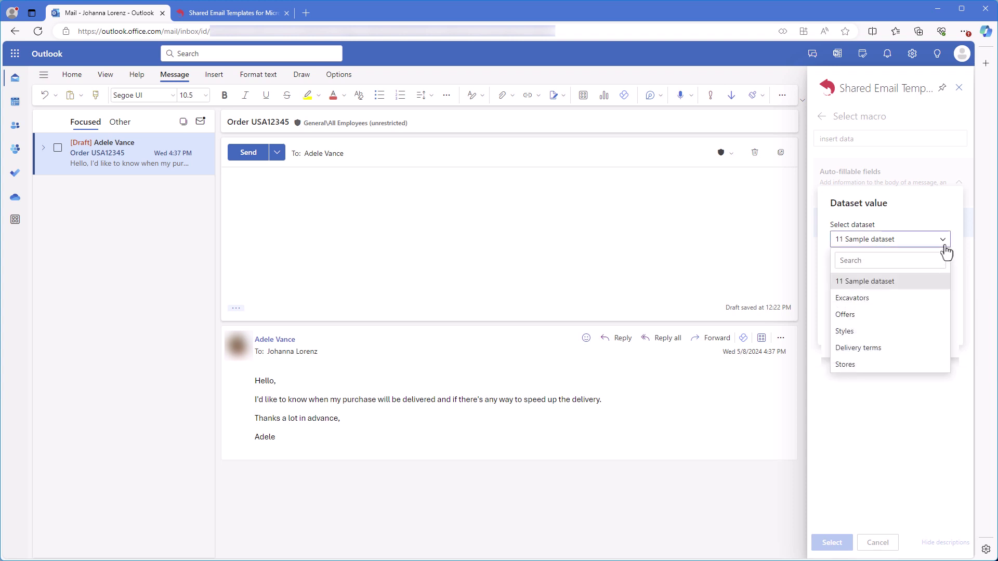
pyautogui.click(920, 348)
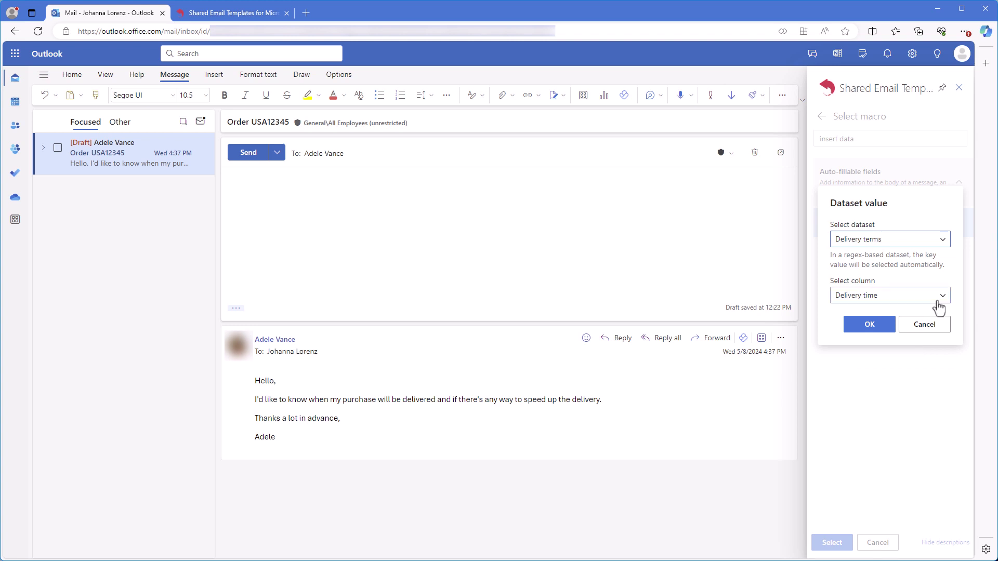
pyautogui.click(938, 299)
pyautogui.click(921, 352)
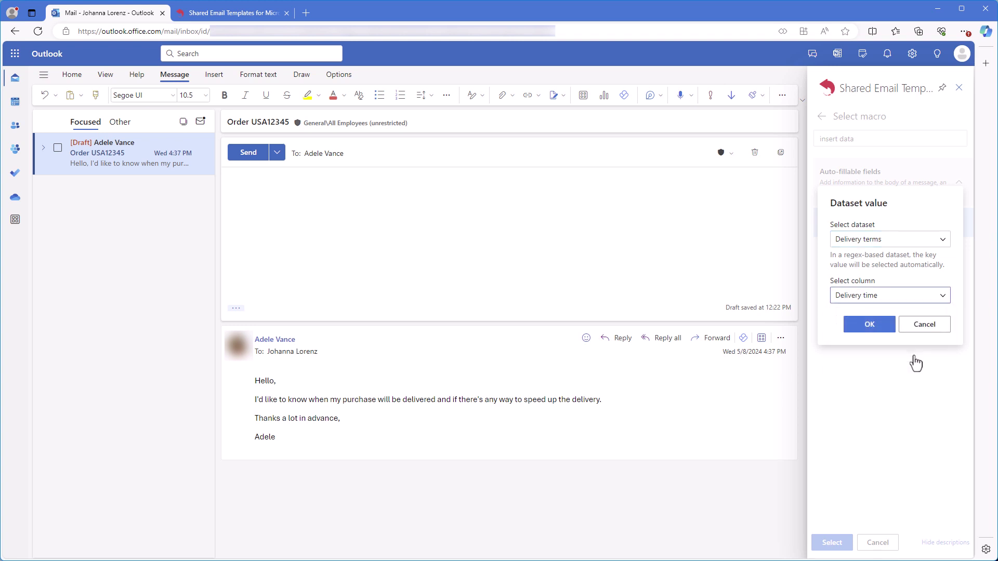
pyautogui.click(868, 324)
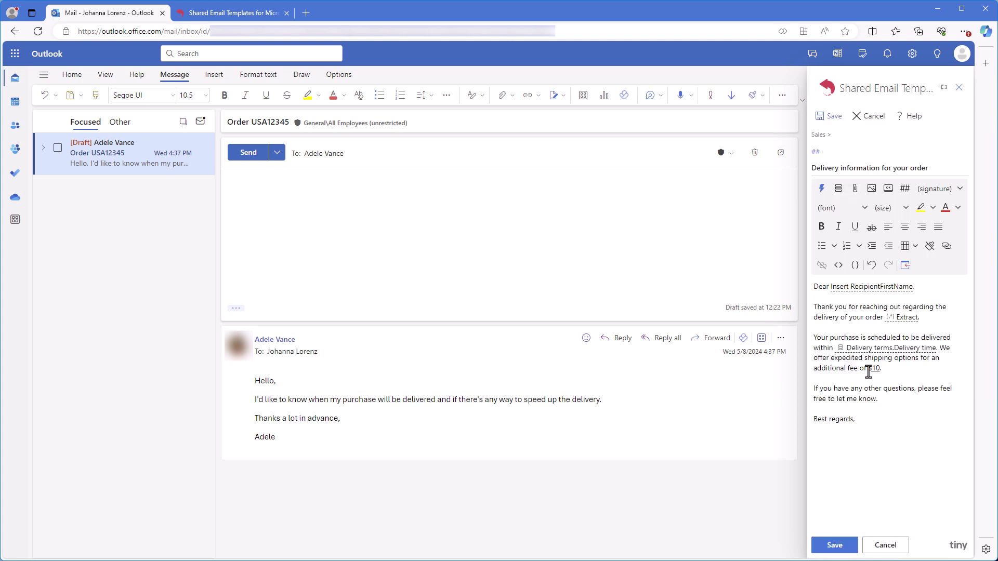
# Replace the $10 fee in the template with a dataset value from the Expedited fee column of Delivery terms
pyautogui.moveTo(868, 372); pyautogui.dragTo(881, 370)
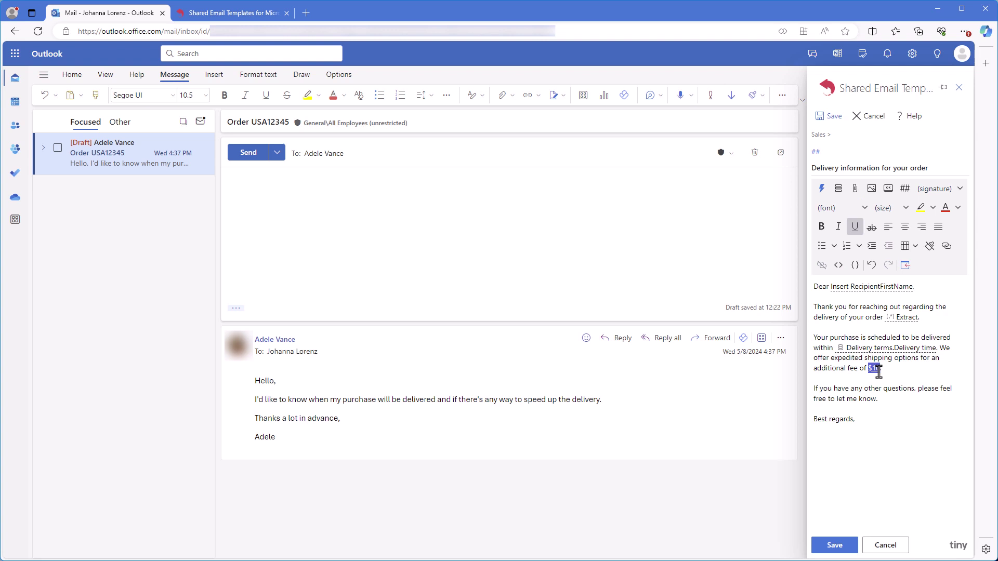
pyautogui.click(819, 190)
pyautogui.click(915, 179)
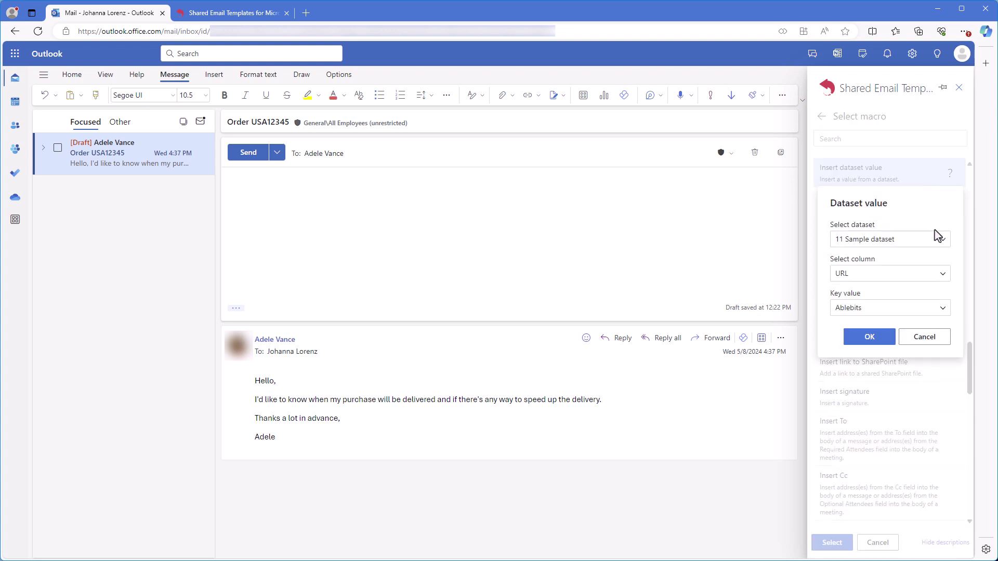
pyautogui.click(935, 240)
pyautogui.click(912, 348)
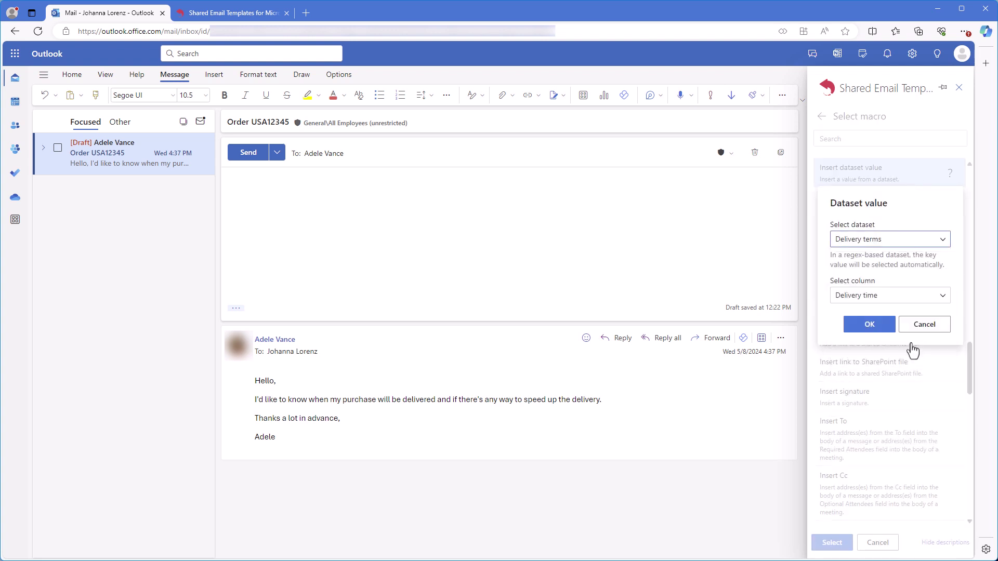
pyautogui.click(941, 295)
pyautogui.click(900, 373)
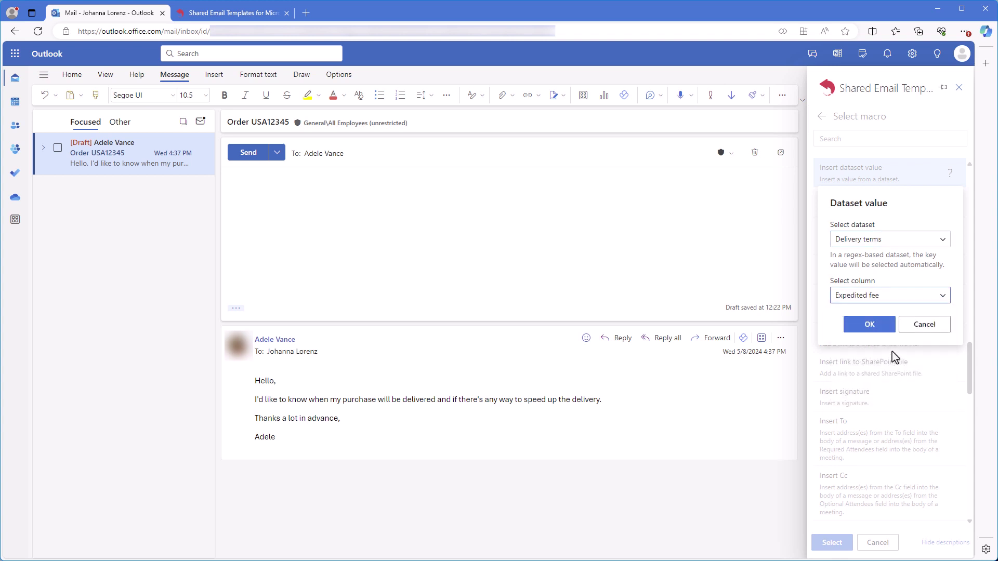
pyautogui.click(882, 325)
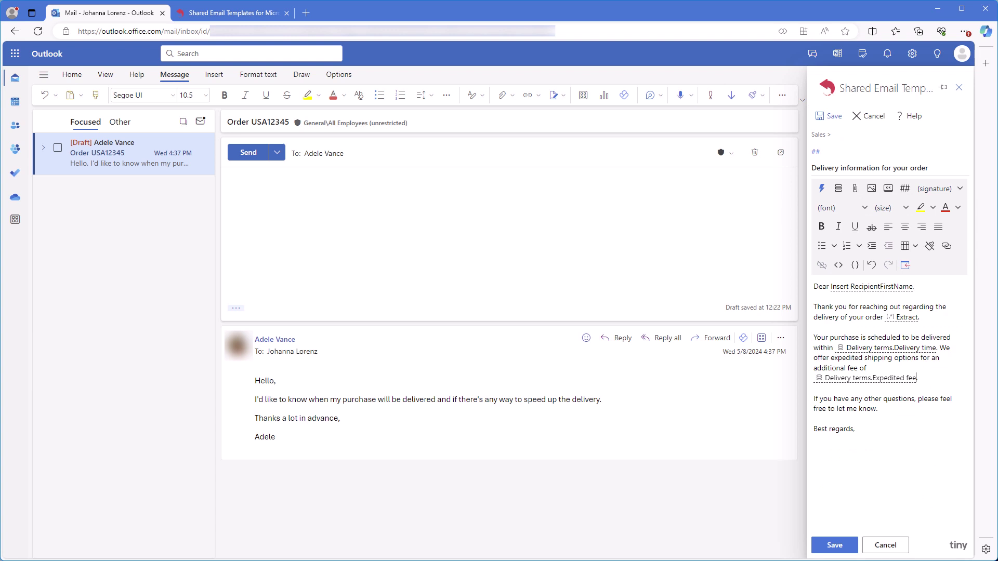
# Insert the edited template into the USA order reply and check the delivery time and fee against the subject's order number
pyautogui.click(904, 266)
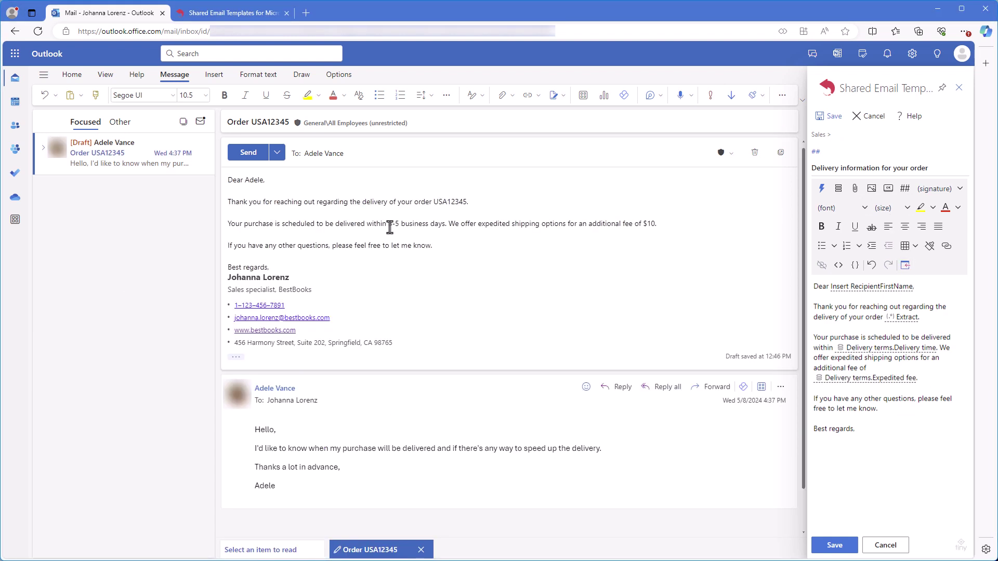
pyautogui.moveTo(389, 223); pyautogui.dragTo(446, 224)
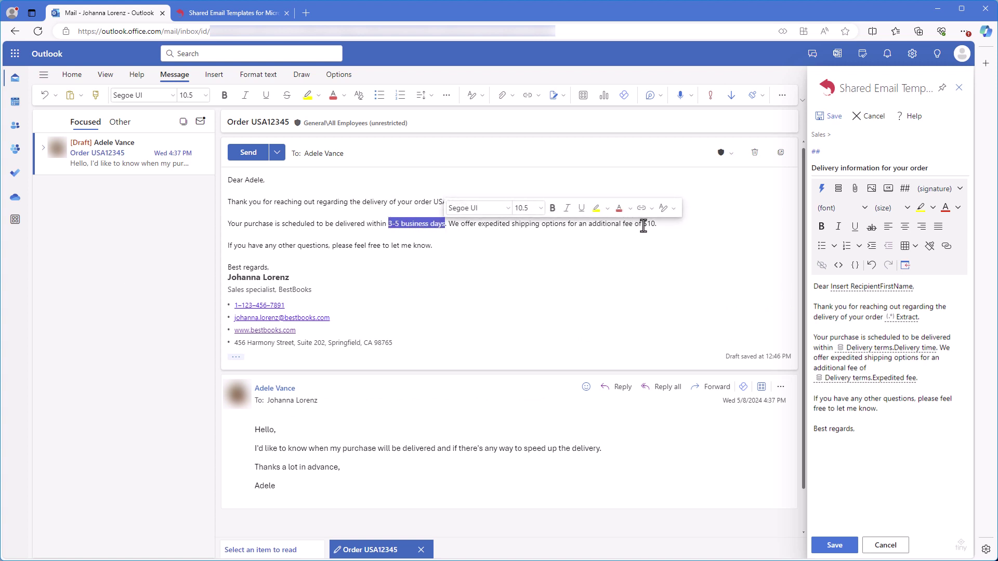
pyautogui.moveTo(643, 224); pyautogui.dragTo(653, 226)
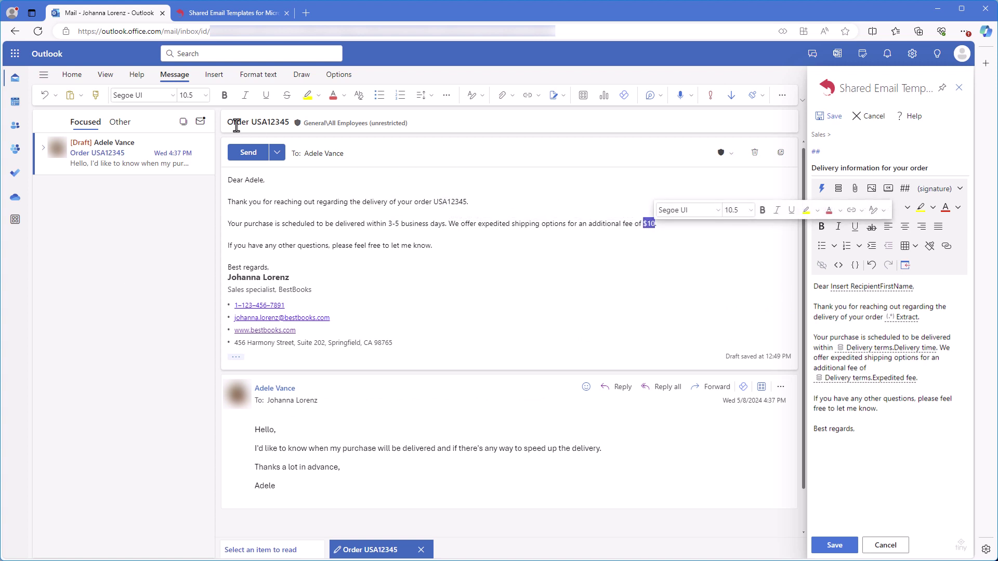
pyautogui.moveTo(251, 122); pyautogui.dragTo(291, 125)
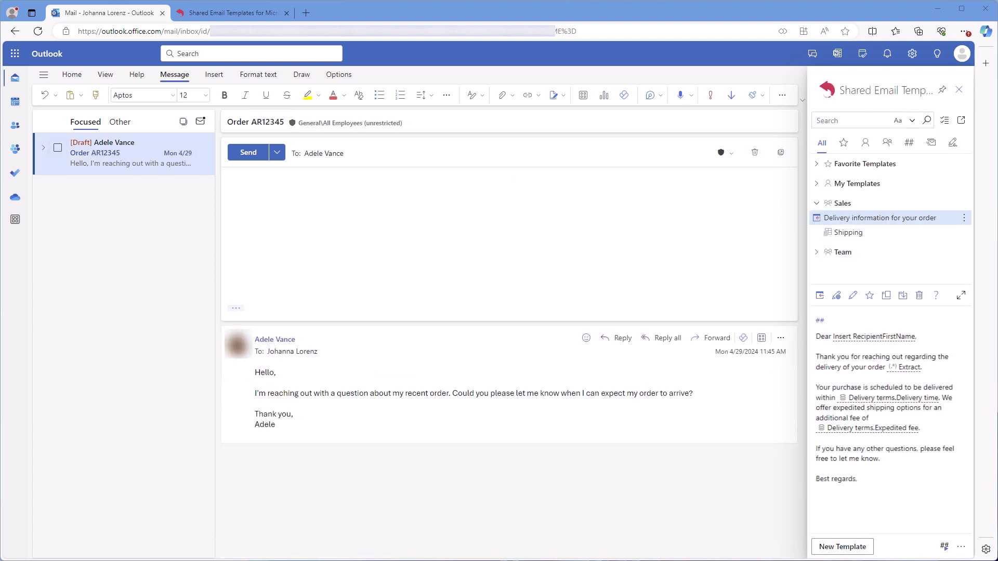
# Insert the "Delivery information for your order" template into the reply to the AR-prefixed order and check its delivery time and fee
pyautogui.moveTo(253, 122); pyautogui.dragTo(285, 127)
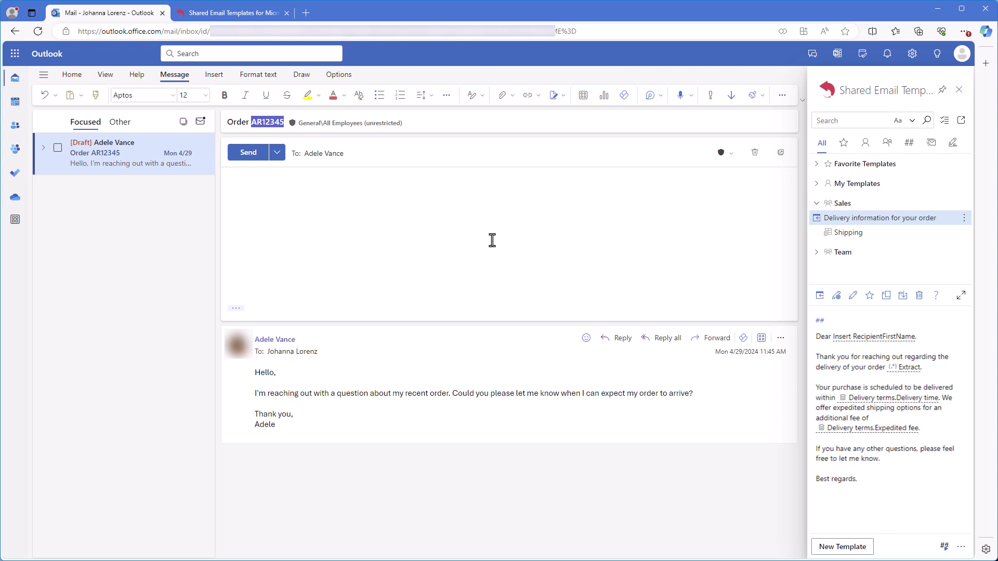
pyautogui.click(819, 295)
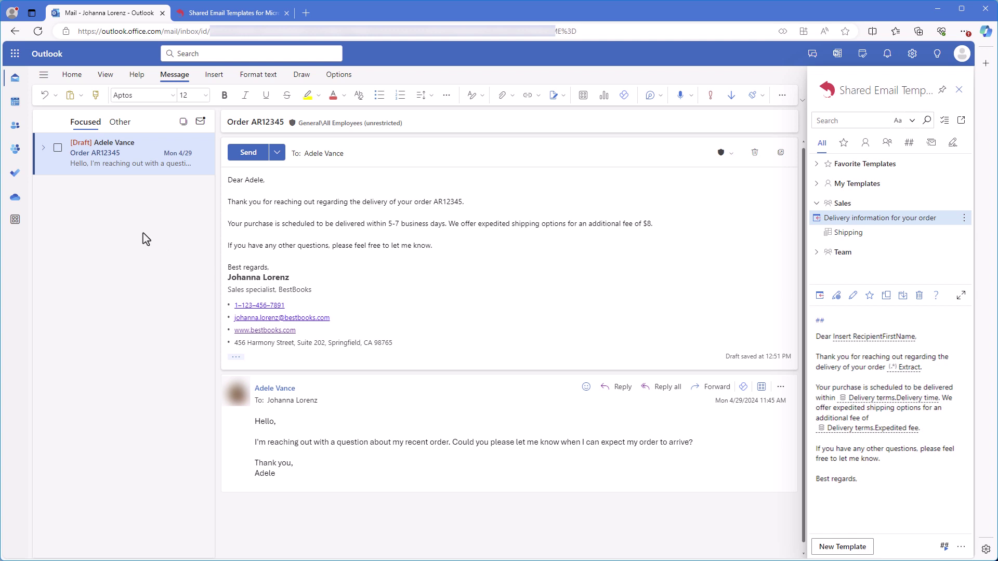
pyautogui.moveTo(388, 223); pyautogui.dragTo(444, 223)
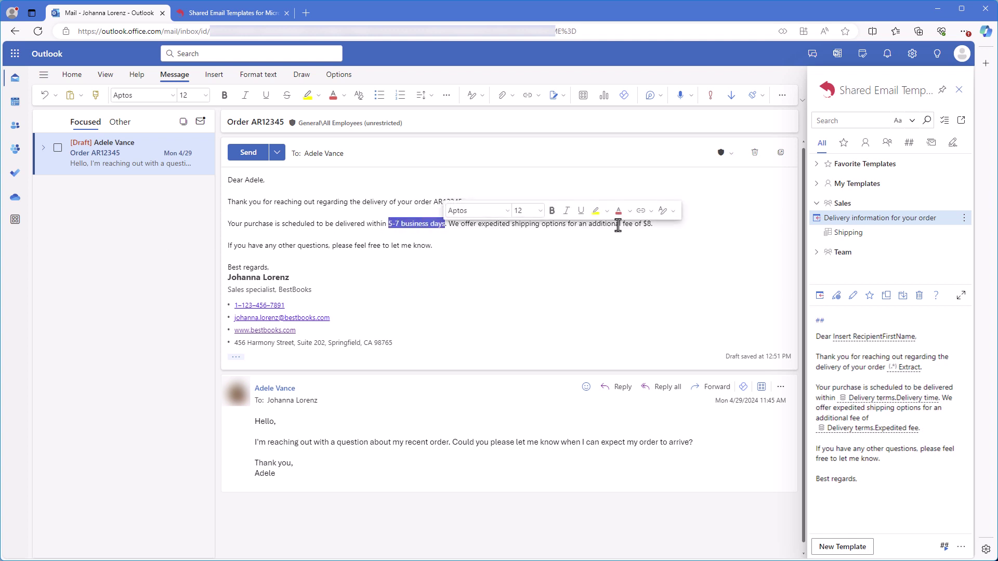
pyautogui.moveTo(643, 223); pyautogui.dragTo(651, 224)
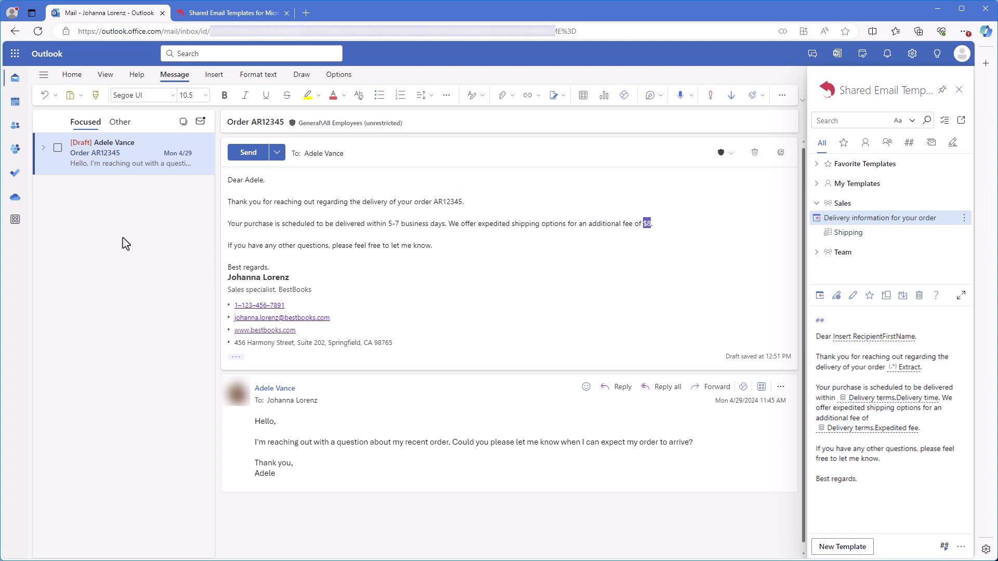